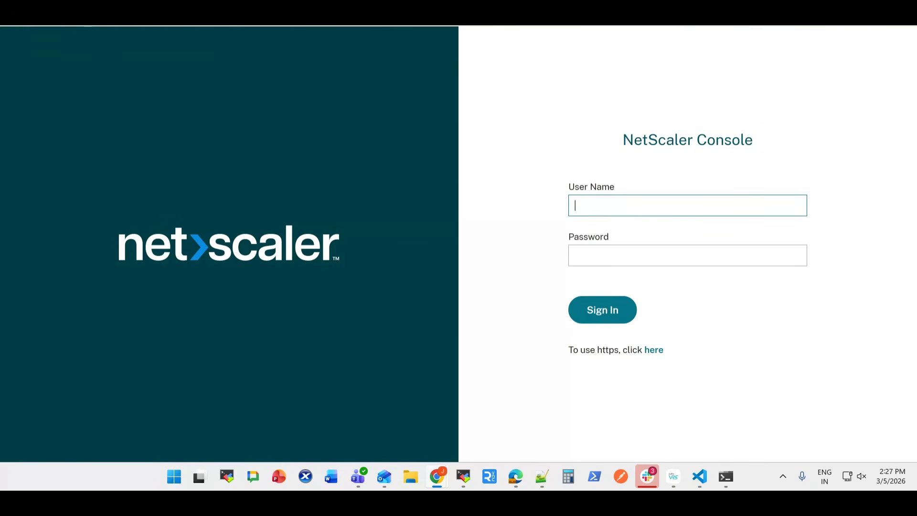
Sign in to the console with the user name nsroot and the account password
text(nsroot)
key(Tab)
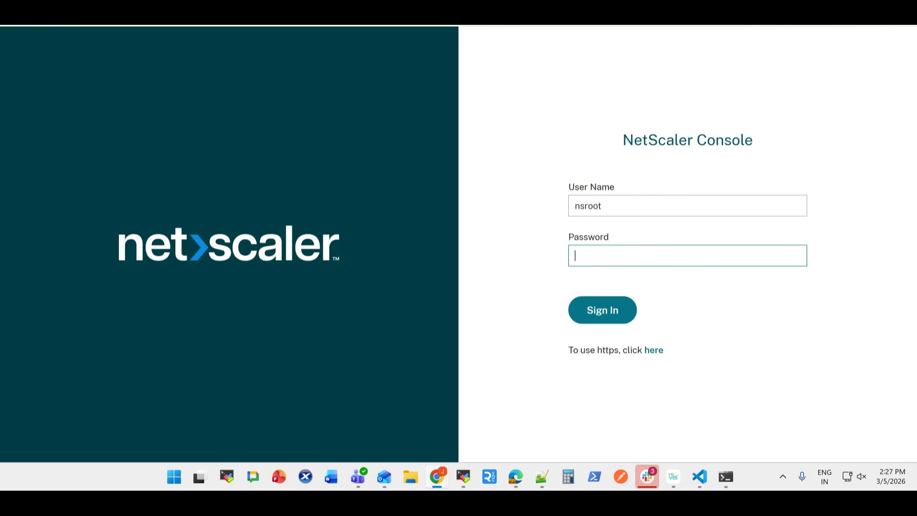
text(**********)
key(Return)
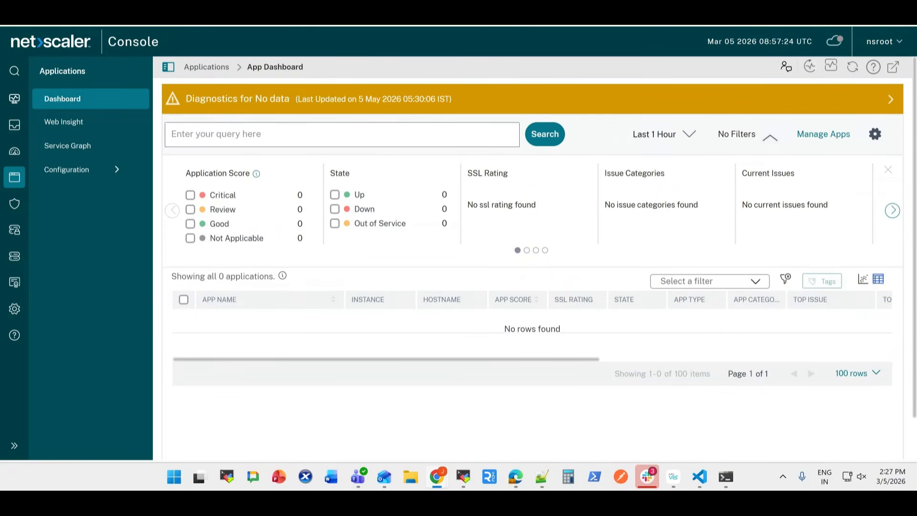
Enable Cloud Connect from License Management with Asset Delivery kept selected, and start connecting to the NetScaler Console service
mouse_move(15, 335)
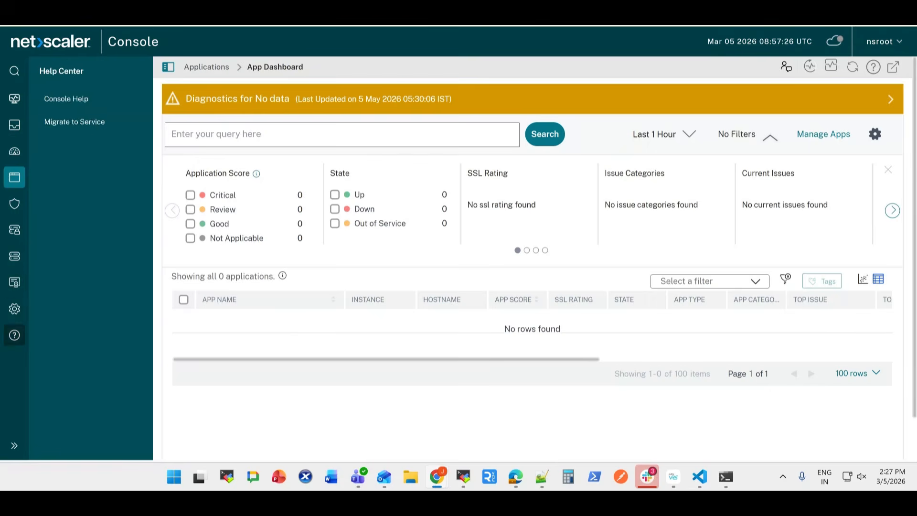
mouse_move(15, 282)
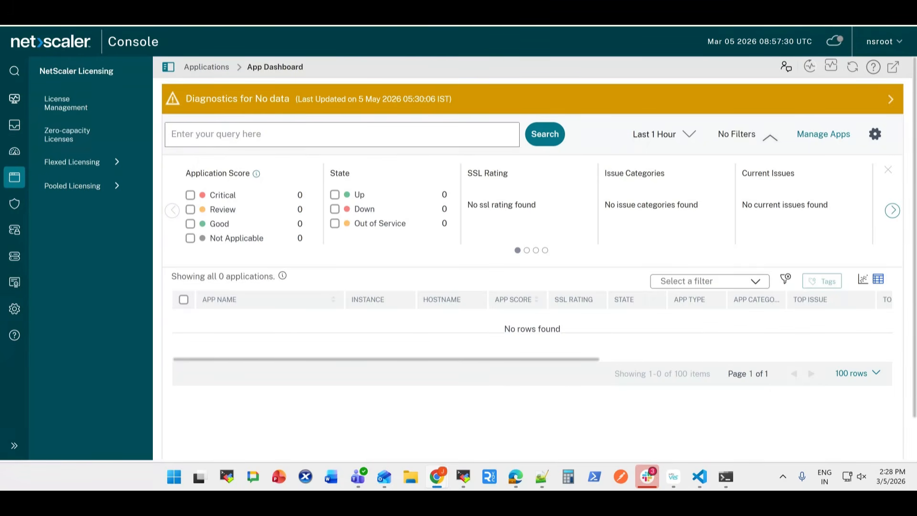
click(81, 102)
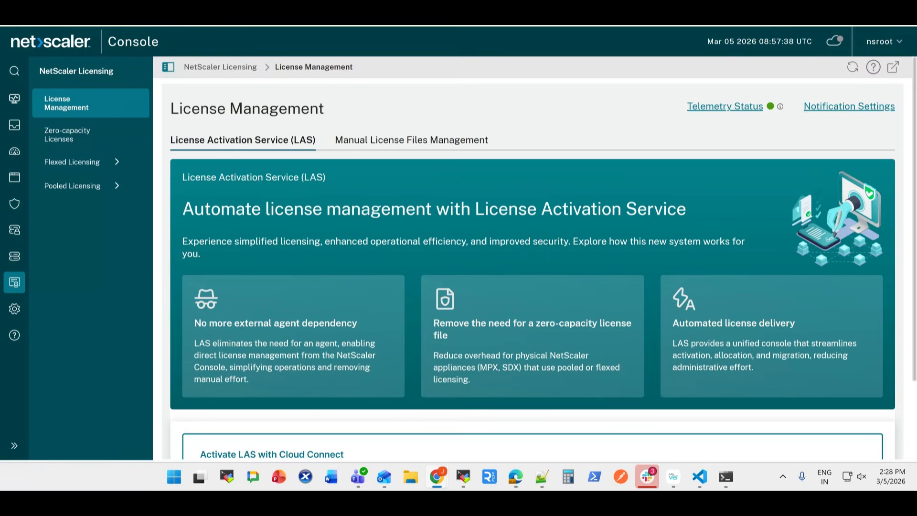
scroll(532, 258, down, 2)
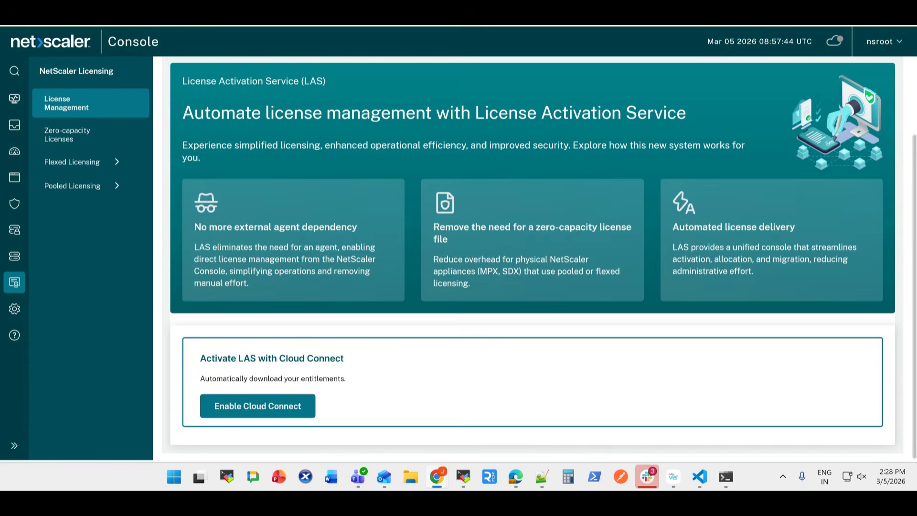
click(258, 406)
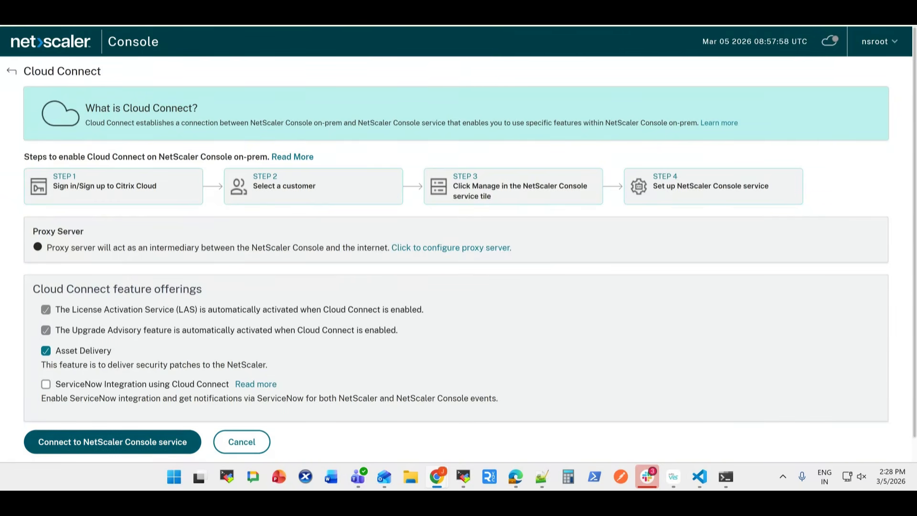
click(113, 442)
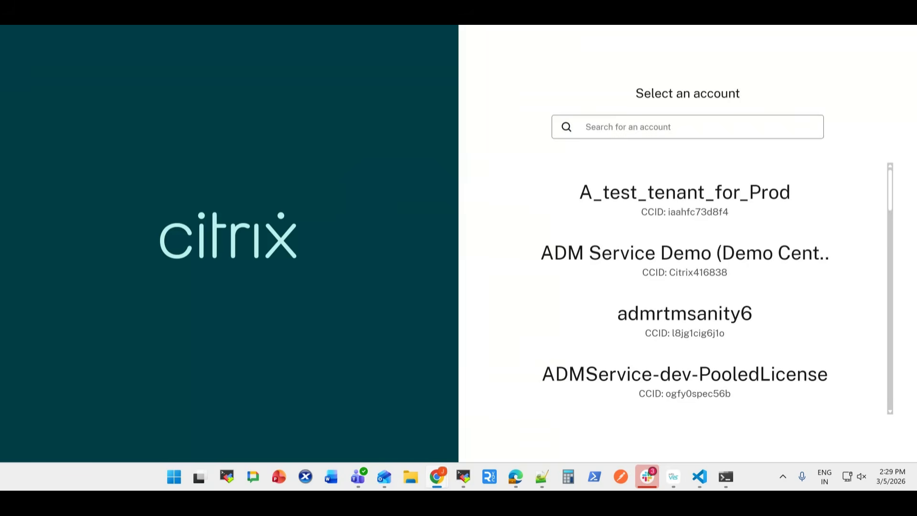
Find and choose the syndemo account for the Citrix Cloud login, and return to the NetScaler Console window
click(628, 127)
text(synde)
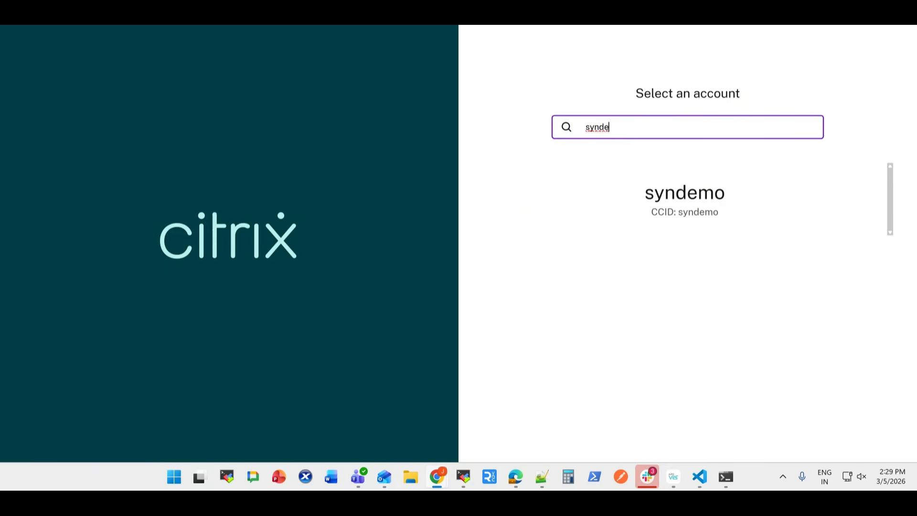
click(685, 199)
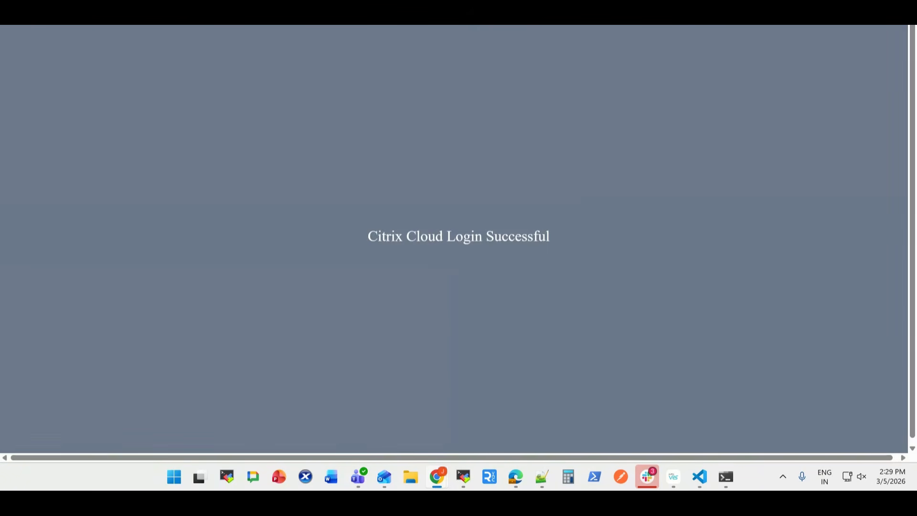
mouse_move(438, 477)
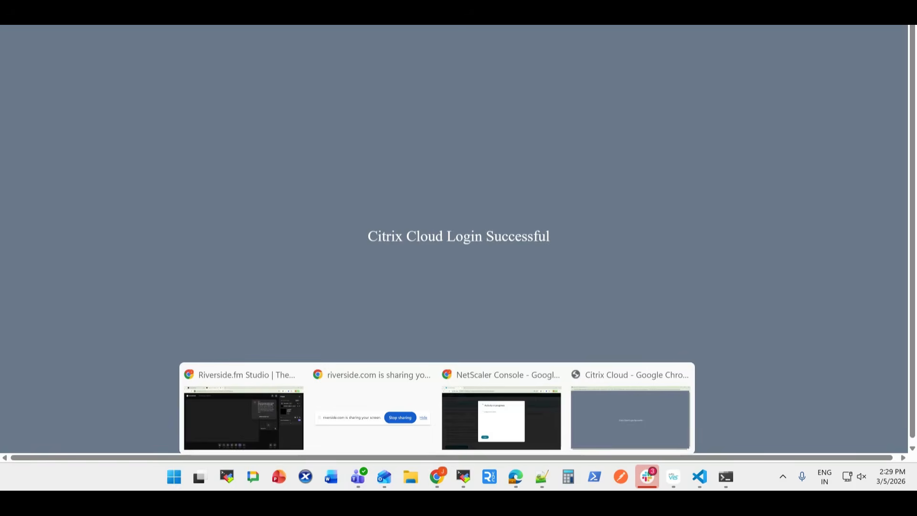
click(502, 420)
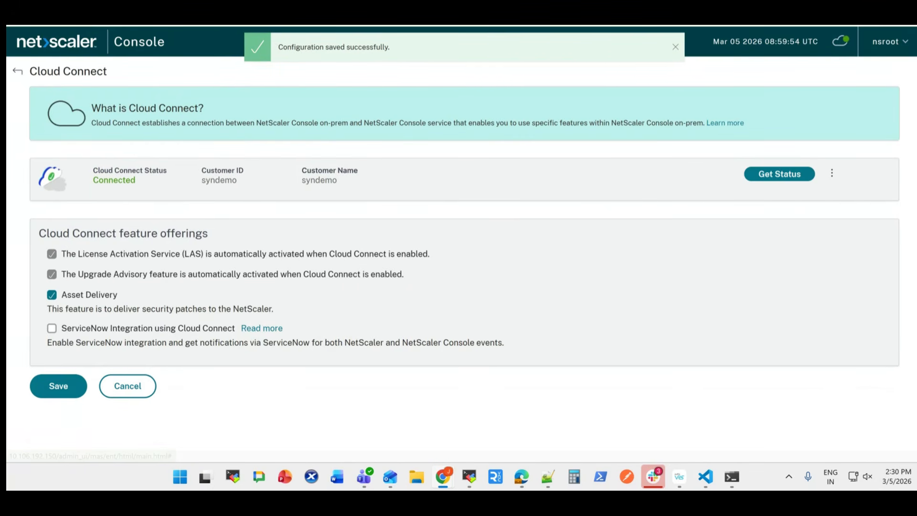
Sync the license entitlements from the License Activation Service on the License Management page and confirm the sync
click(836, 41)
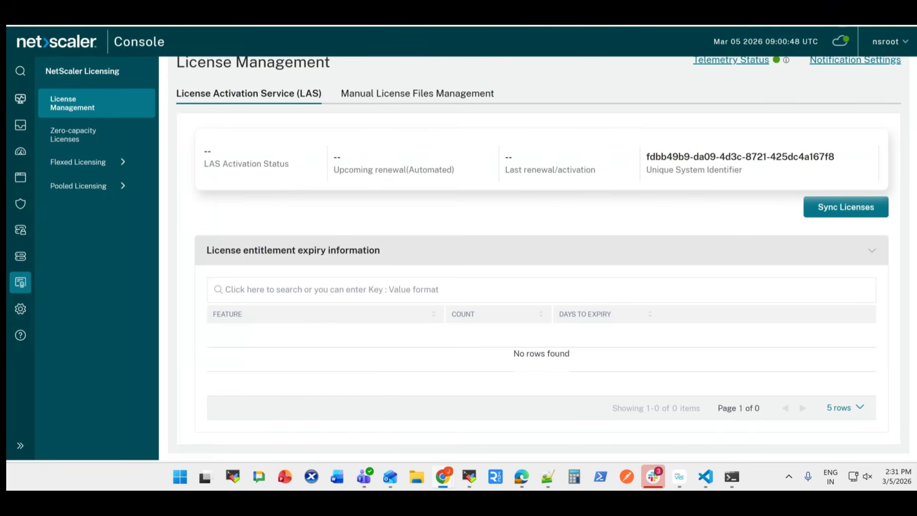
scroll(538, 258, up, 1)
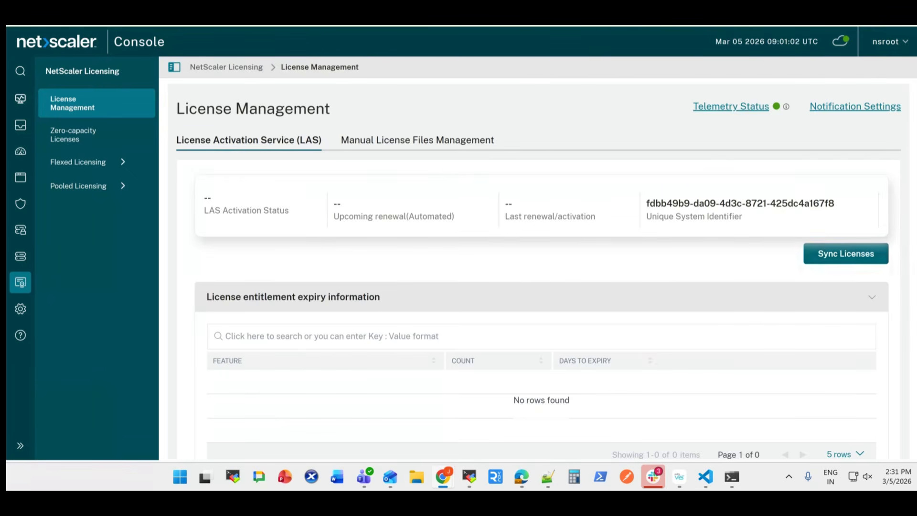
click(847, 254)
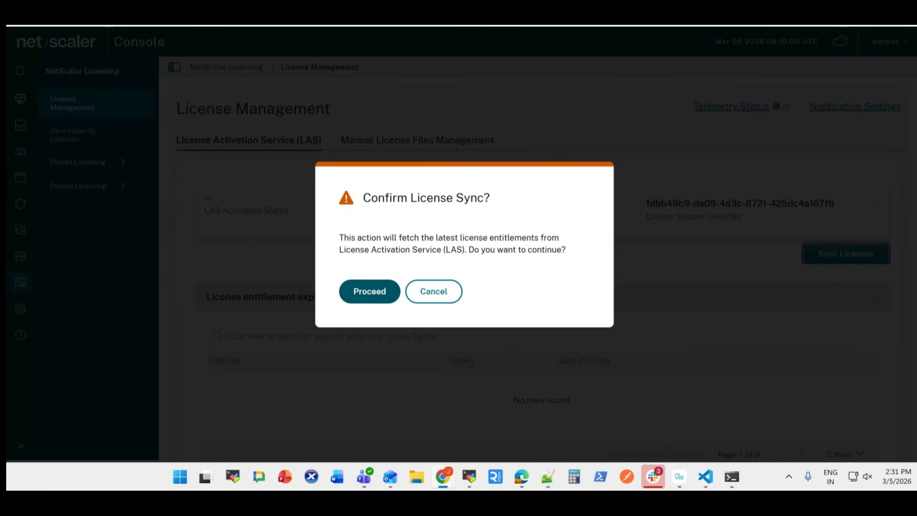
click(369, 291)
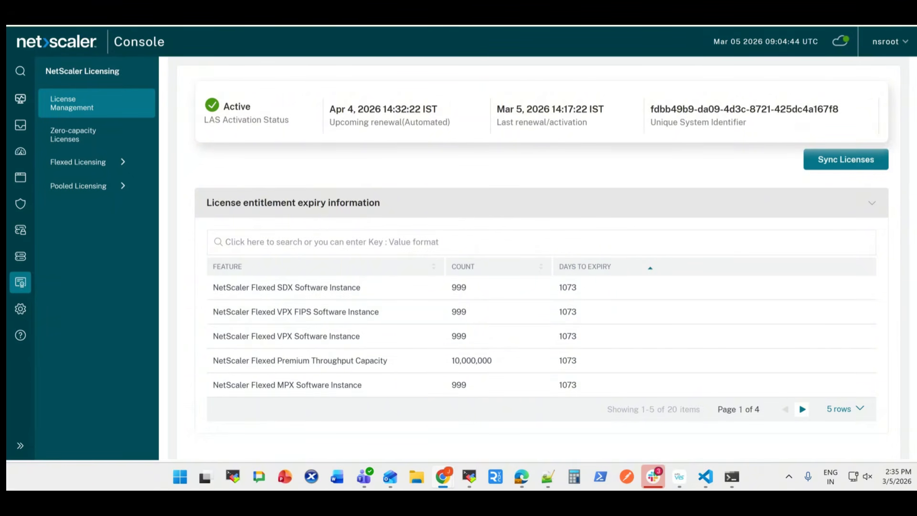
Migrate the existing licensed NetScaler instance VPX-51 (10.102.123.51) to the License Activation Service
scroll(539, 258, down, 6)
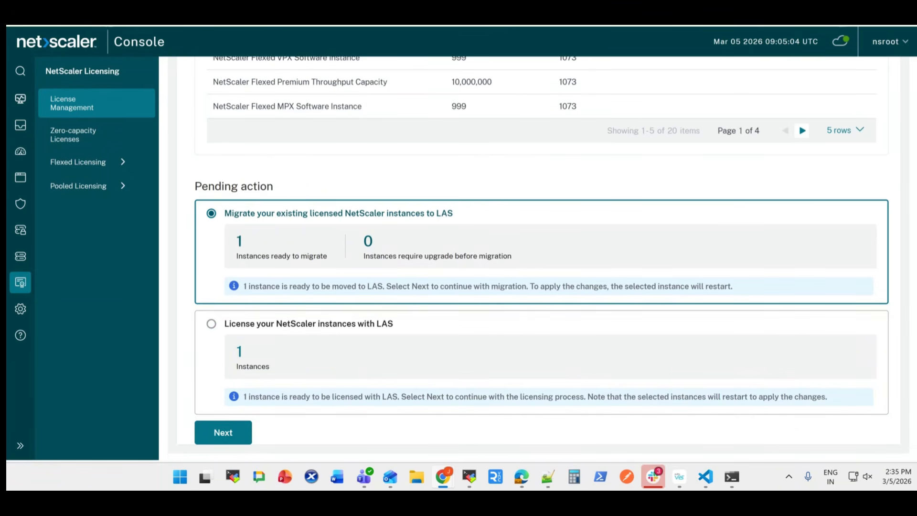
click(223, 433)
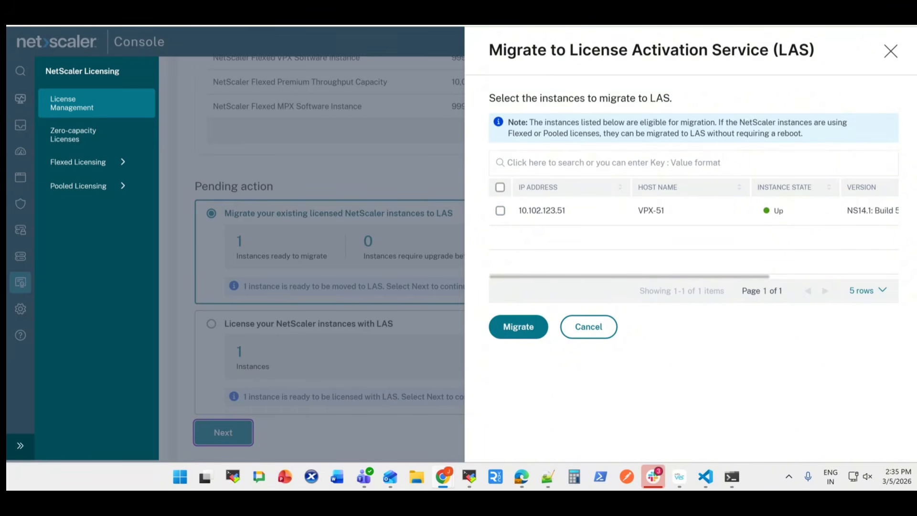
click(500, 187)
click(518, 327)
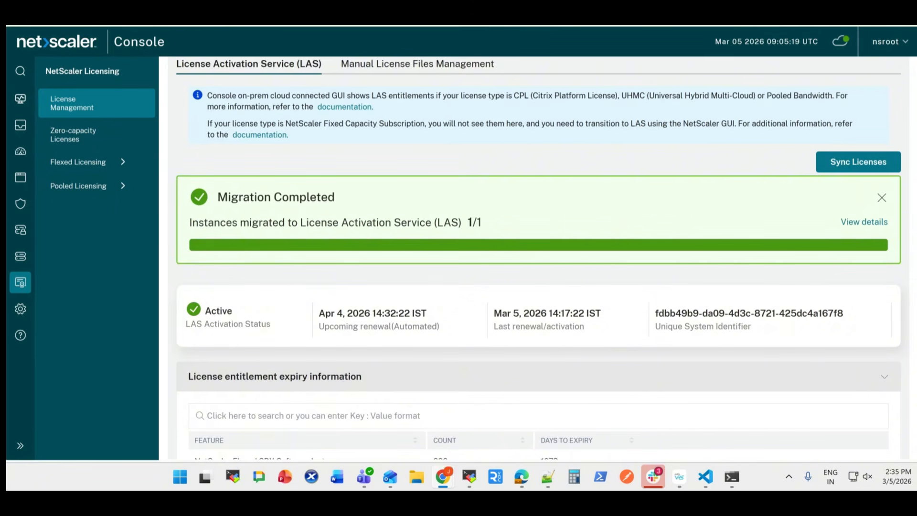
Check the instances in LAS, and choose the unlicensed instance 10.106.193.102 for licensing with LAS, continuing to license allocation
scroll(541, 260, down, 10)
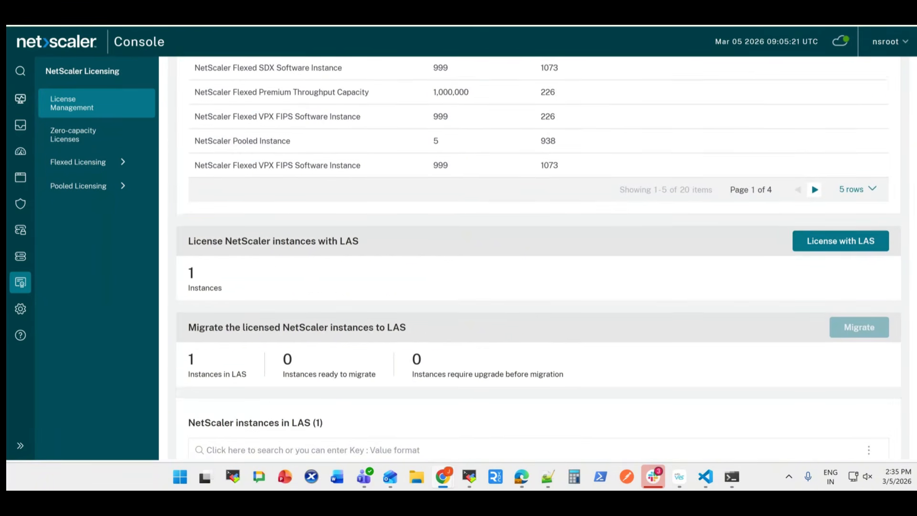
scroll(539, 258, down, 2)
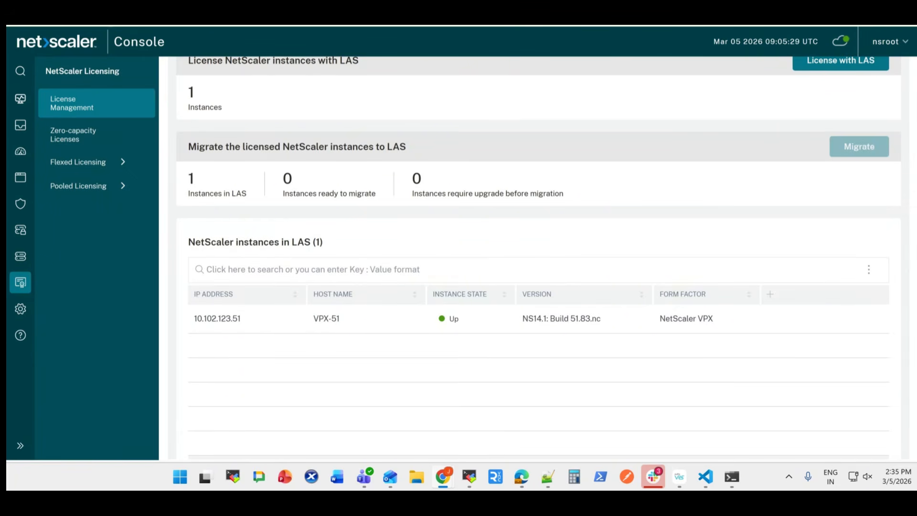
scroll(539, 258, up, 3)
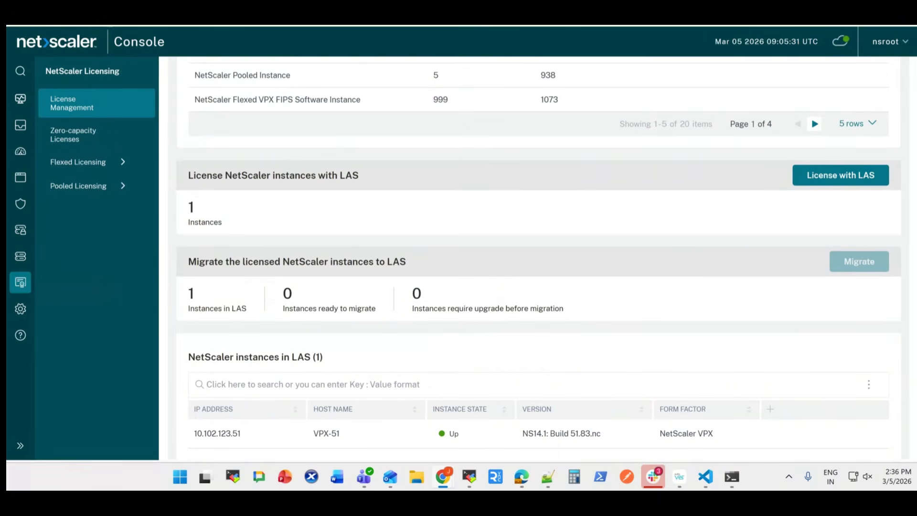
drag(189, 176, 360, 175)
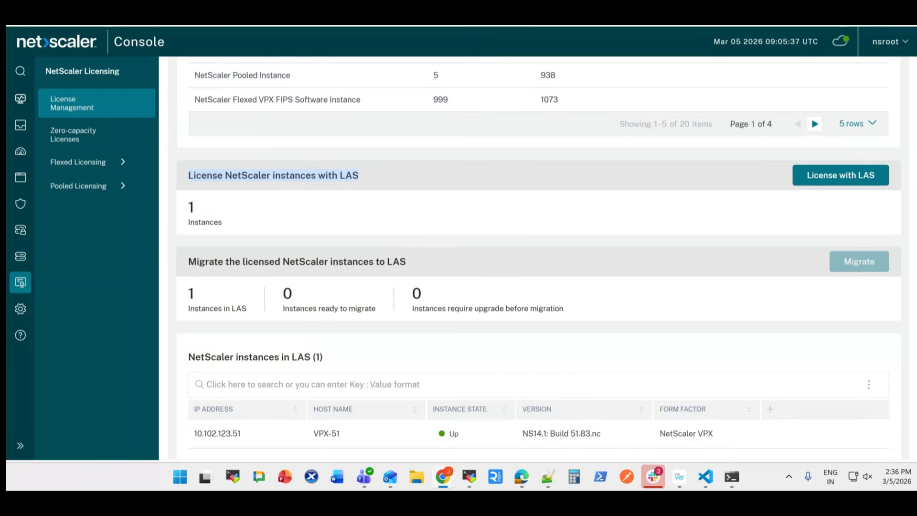
click(383, 206)
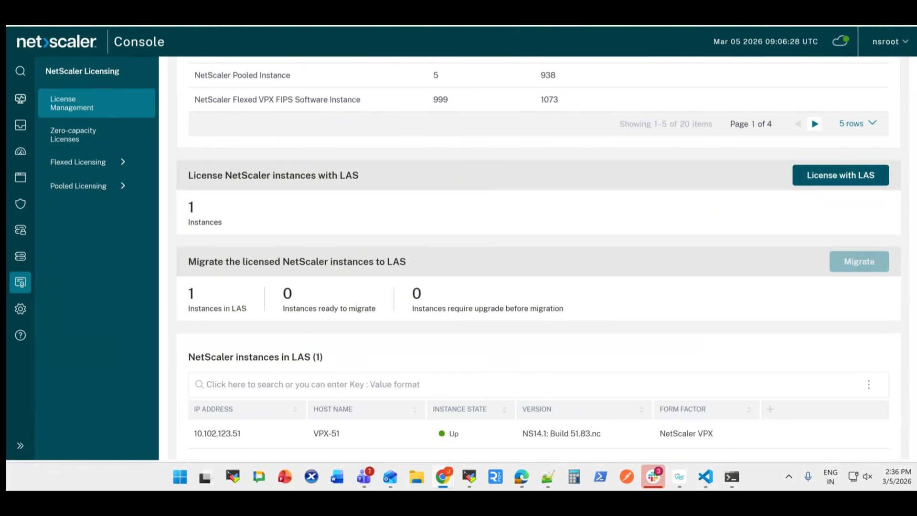
click(841, 175)
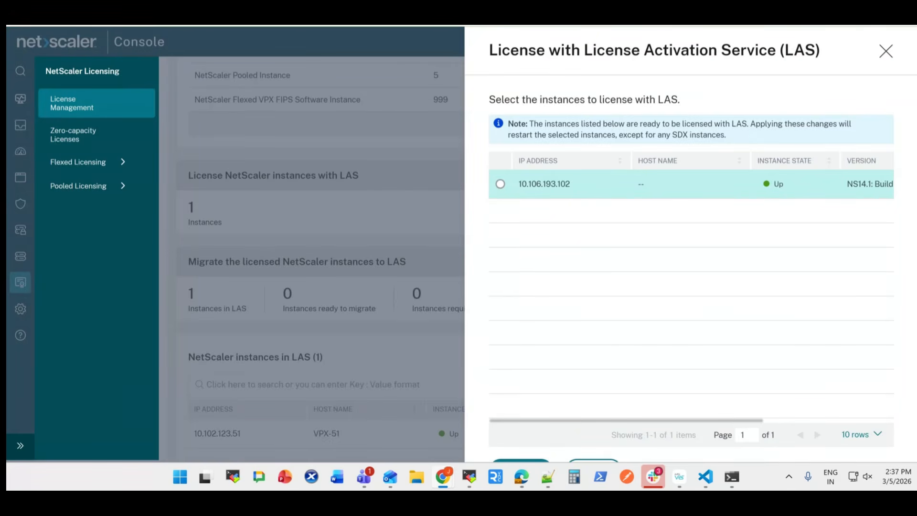
click(500, 184)
scroll(514, 260, down, 2)
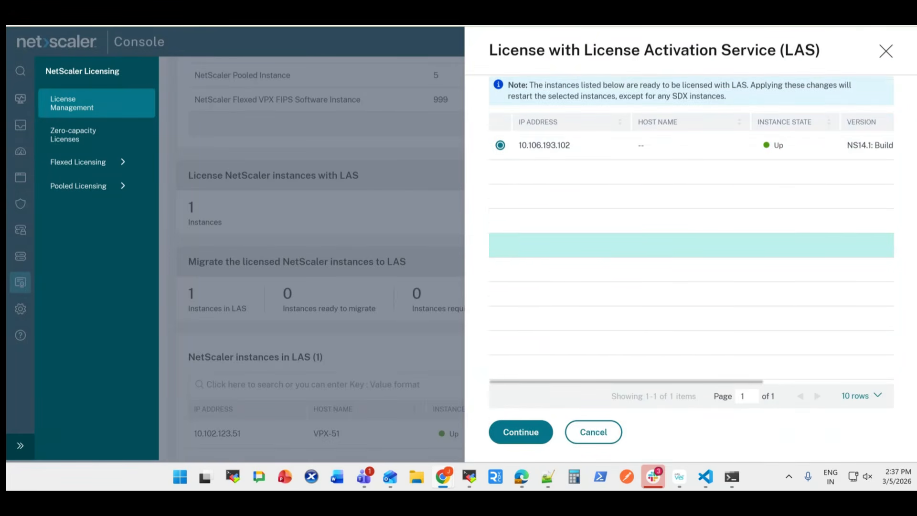
click(521, 432)
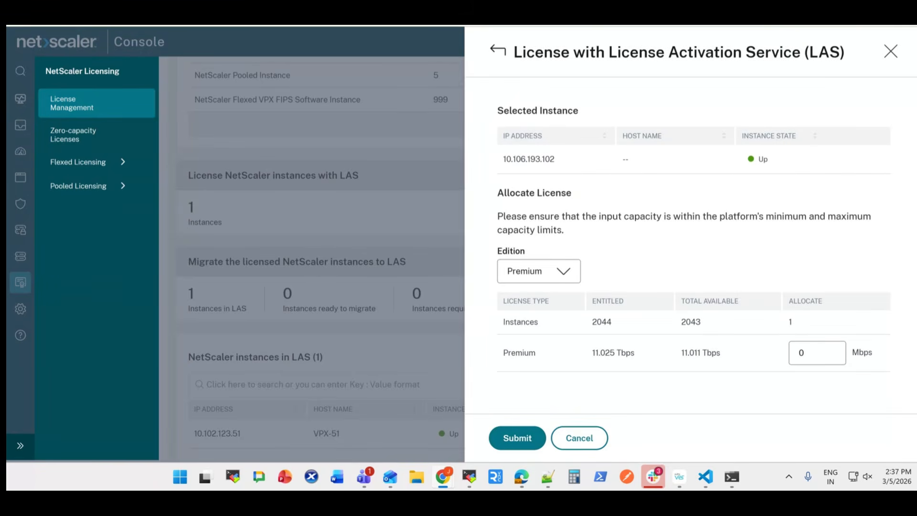
Allocate 10000 Mbps of Premium capacity to the selected instance and submit the license allocation
click(800, 352)
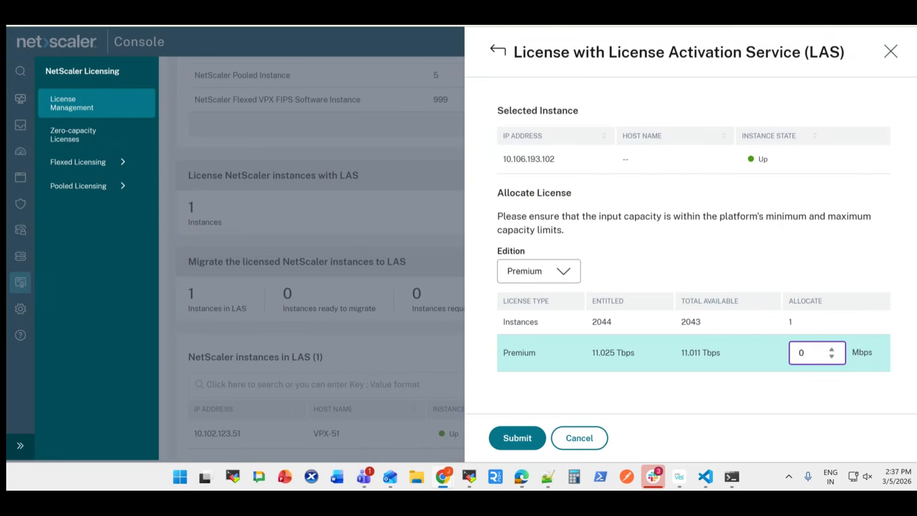
text(10000)
click(517, 438)
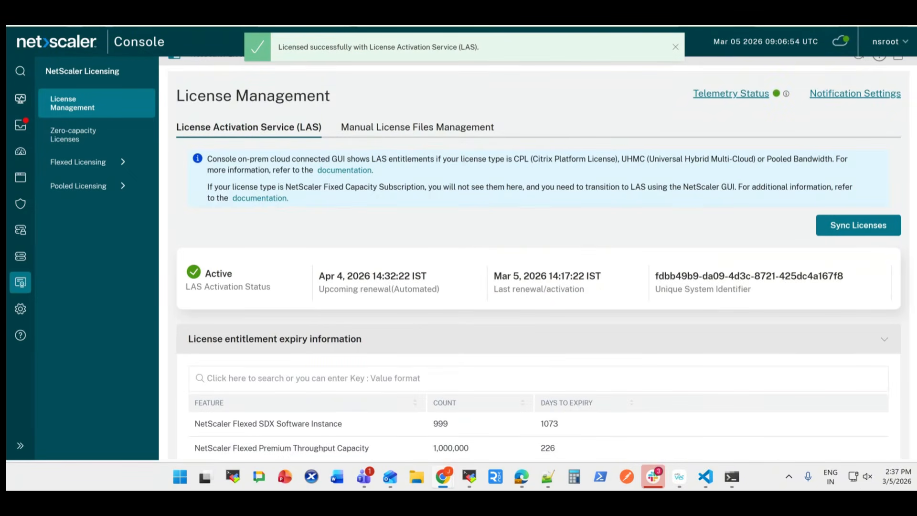
Reload License Management and review the licensing and migration sections and the list of NetScaler instances in LAS
scroll(541, 258, down, 6)
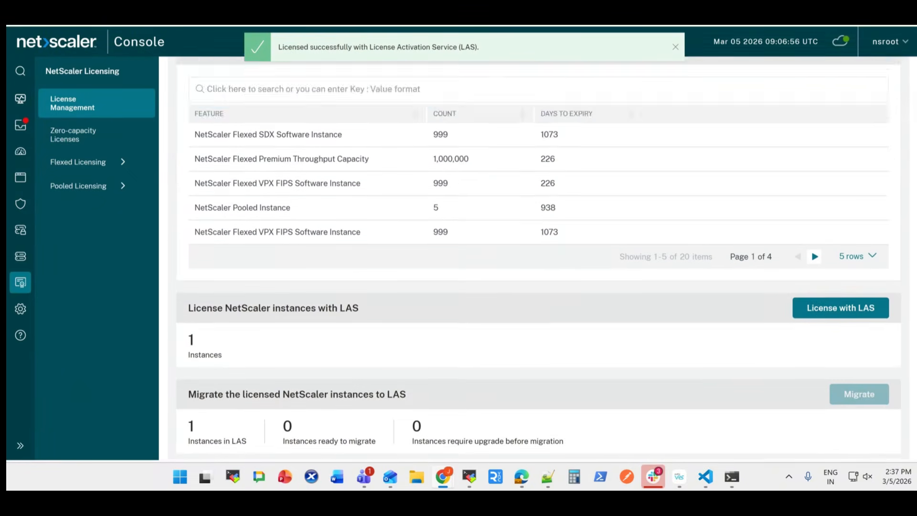
scroll(539, 258, down, 2)
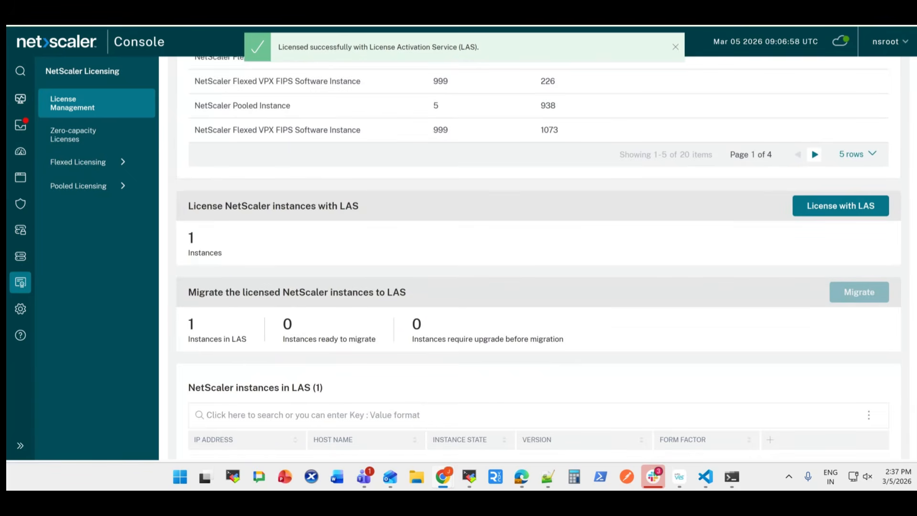
scroll(539, 259, down, 3)
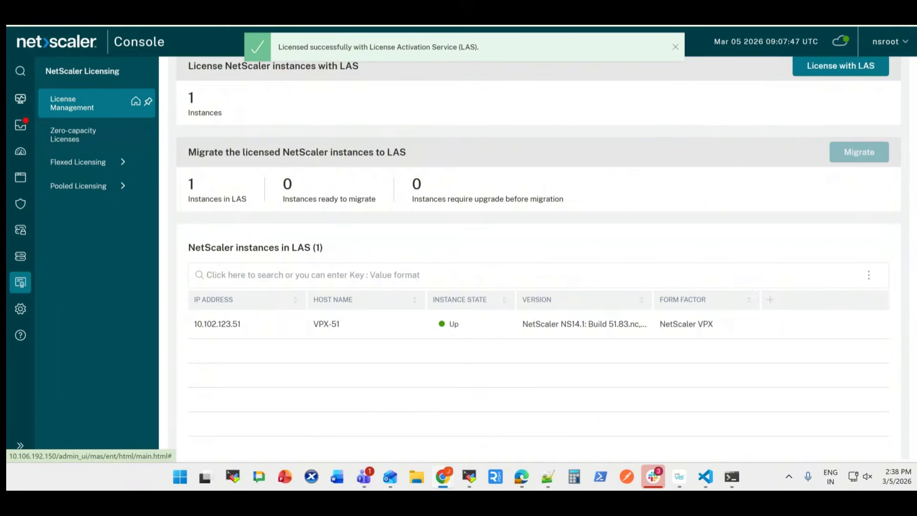
click(77, 108)
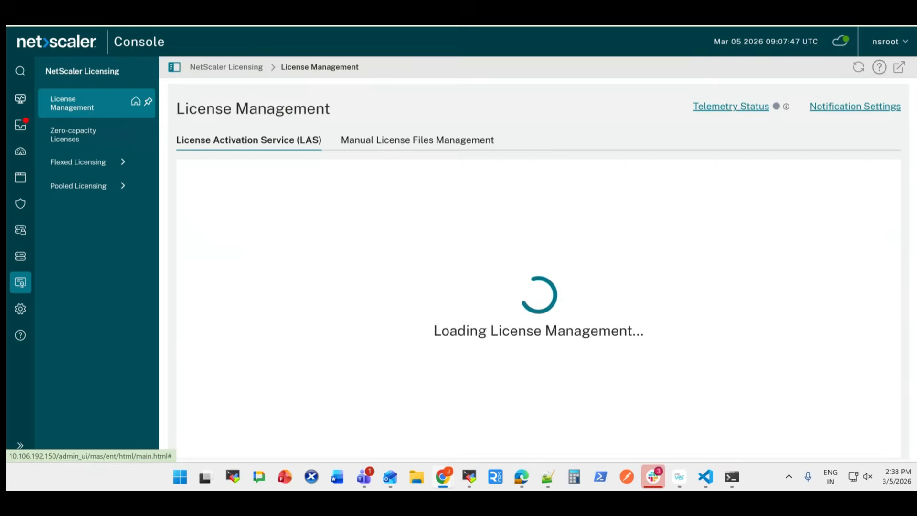
scroll(539, 258, down, 10)
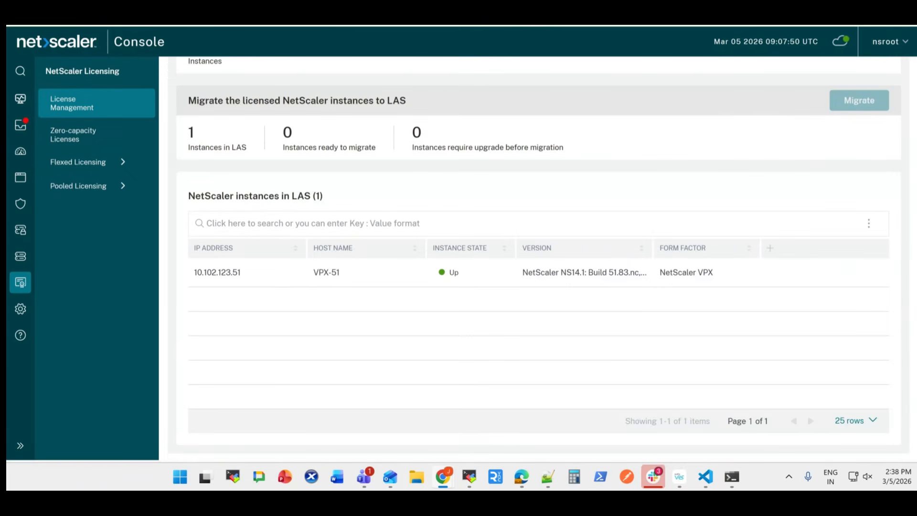
scroll(539, 258, up, 2)
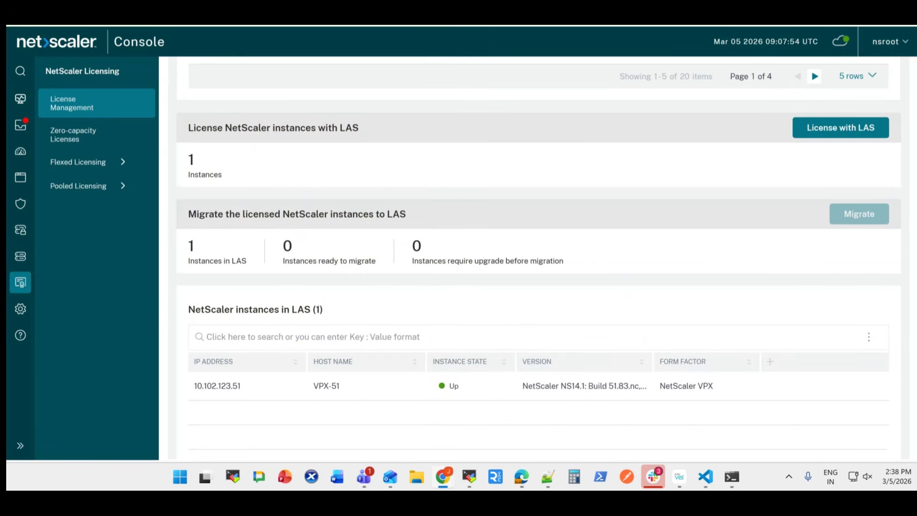
Review the LAS activation status, reload License Management, and check the NetScaler instances in LAS for the newly licensed 10.106.193.102
scroll(539, 258, up, 5)
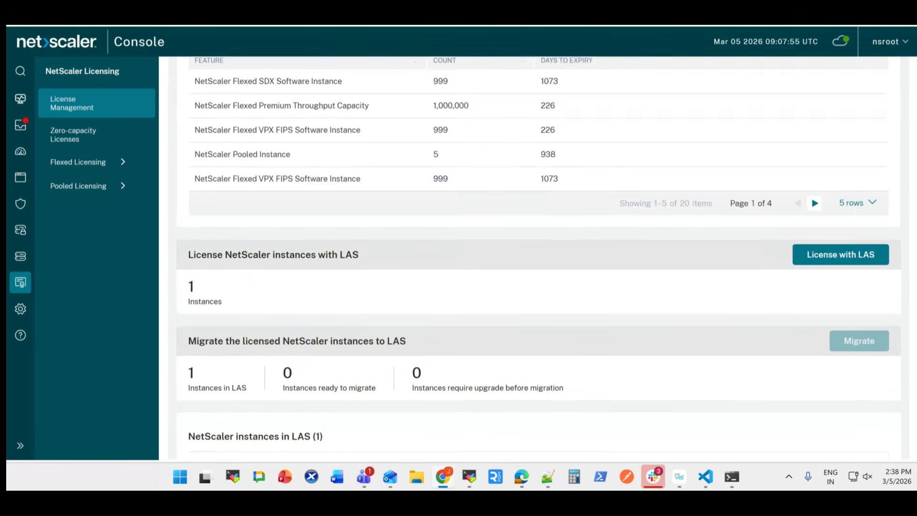
scroll(539, 258, up, 4)
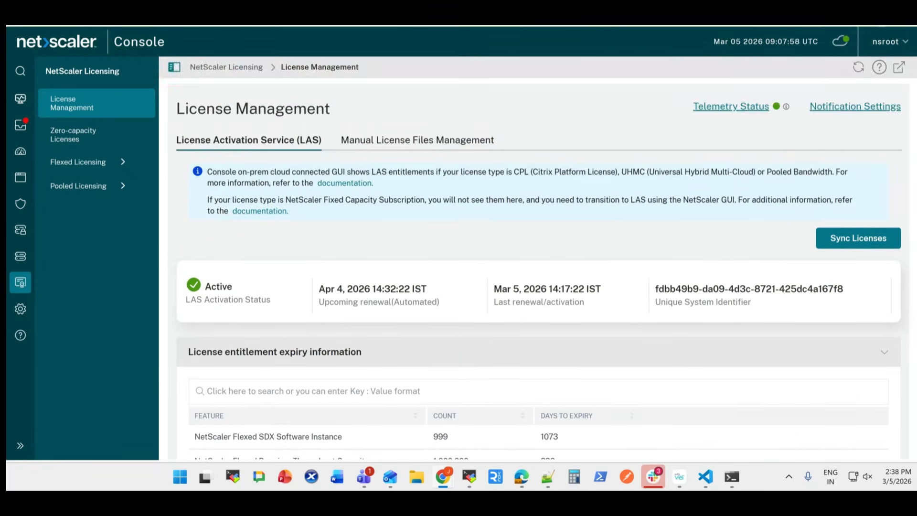
scroll(539, 258, down, 10)
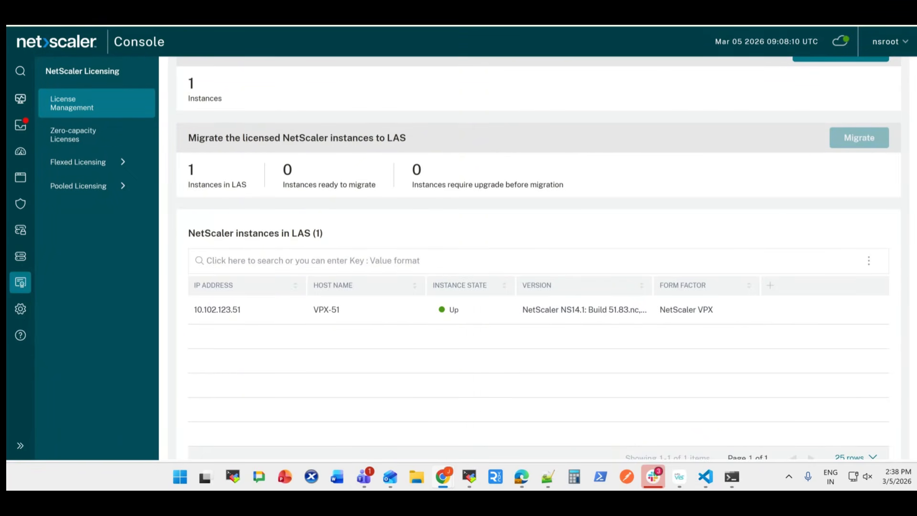
click(84, 103)
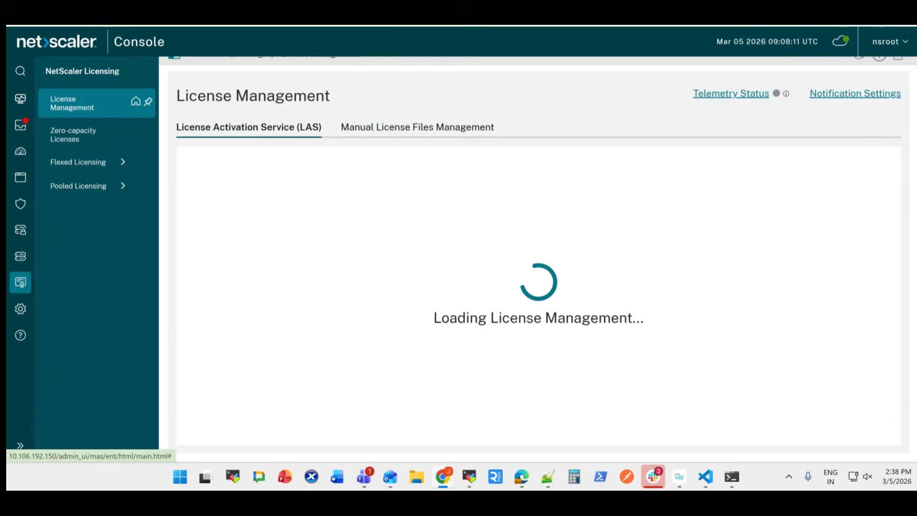
scroll(539, 258, down, 10)
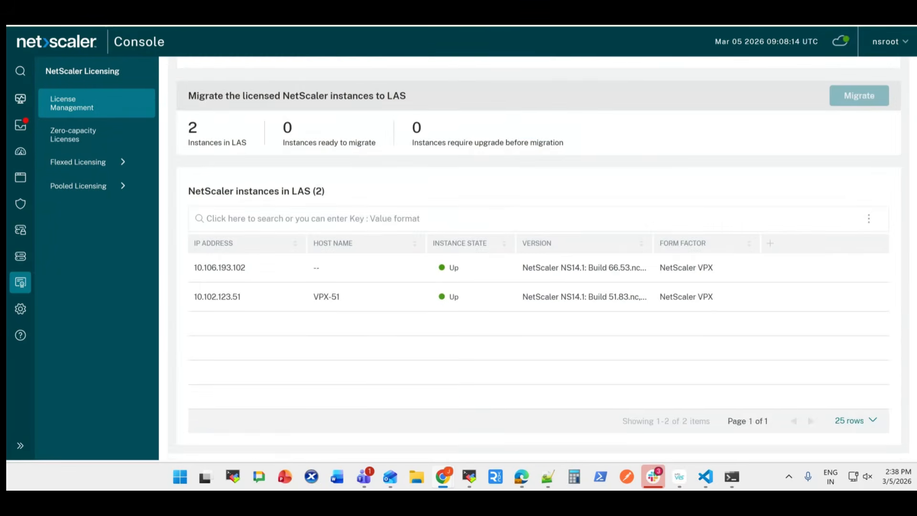
scroll(539, 258, up, 7)
scroll(539, 258, up, 3)
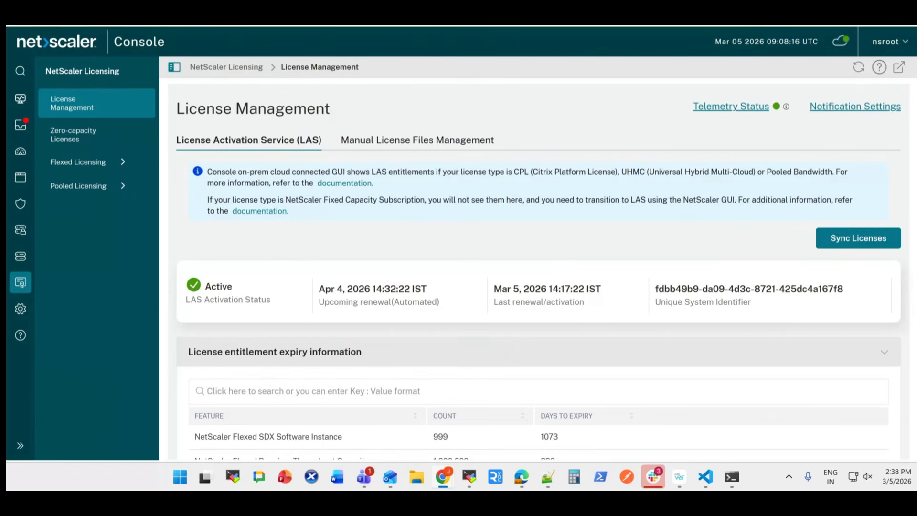
scroll(539, 258, down, 10)
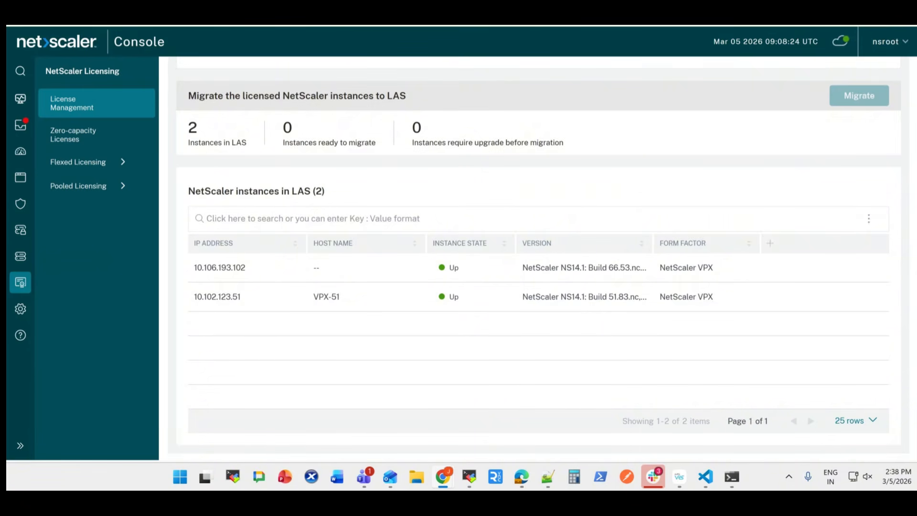
scroll(539, 258, up, 3)
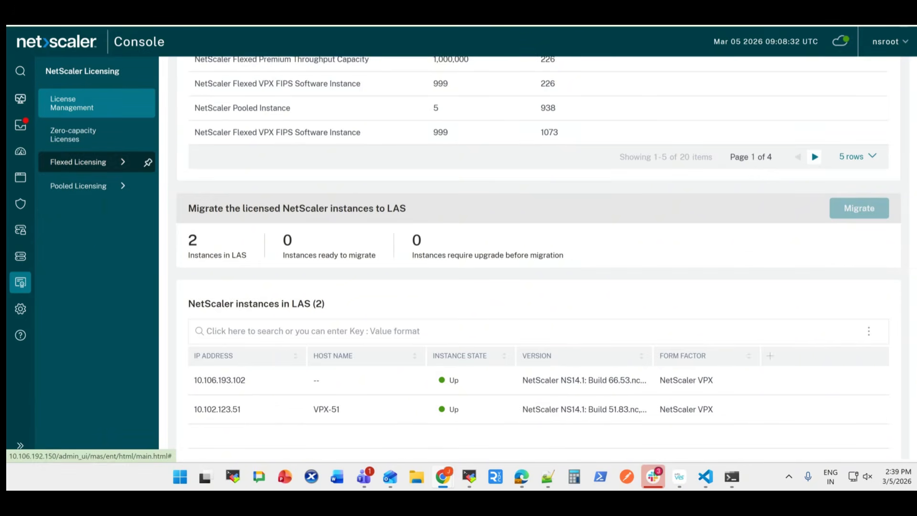
Open the Flexed Licensing dashboard and review the capacity allocation and license status of the licensed NetScaler instances
click(79, 162)
scroll(539, 258, down, 5)
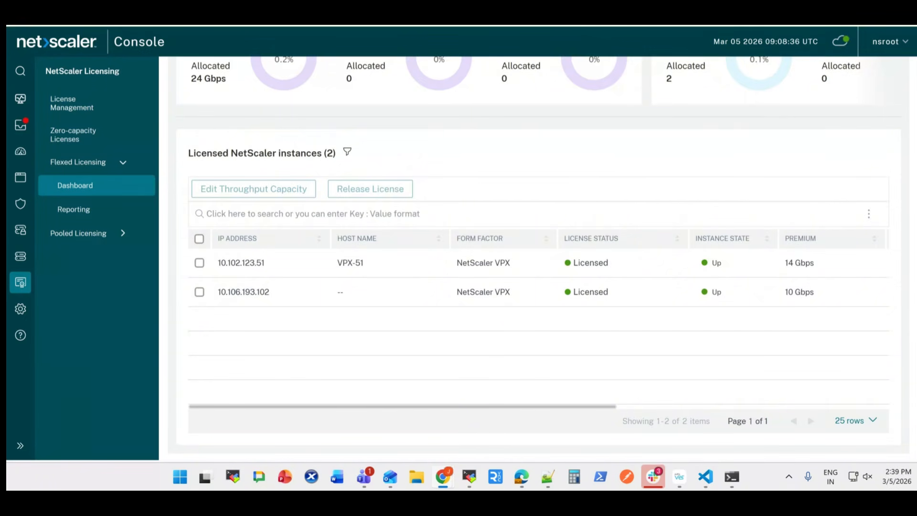
scroll(538, 258, up, 5)
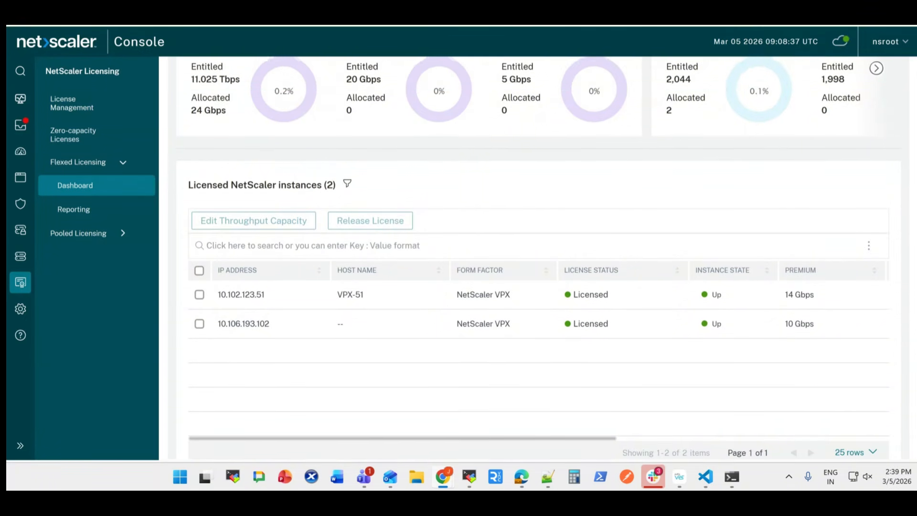